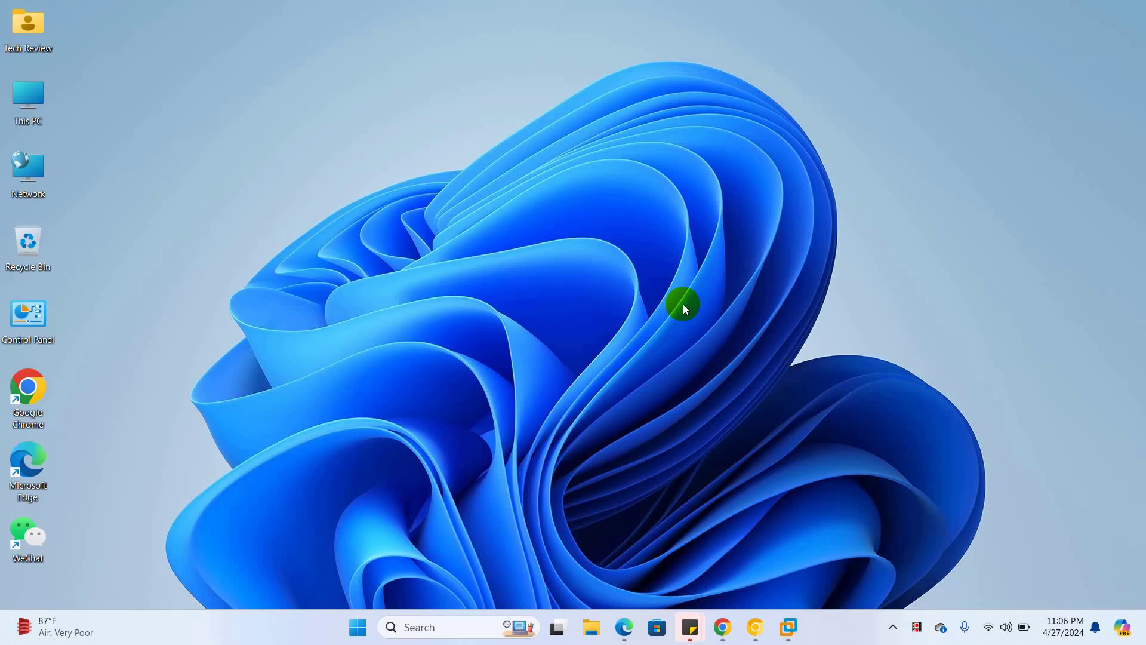
Step: Refresh the desktop from its right-click menu
left_click(684, 305)
left_click(687, 187)
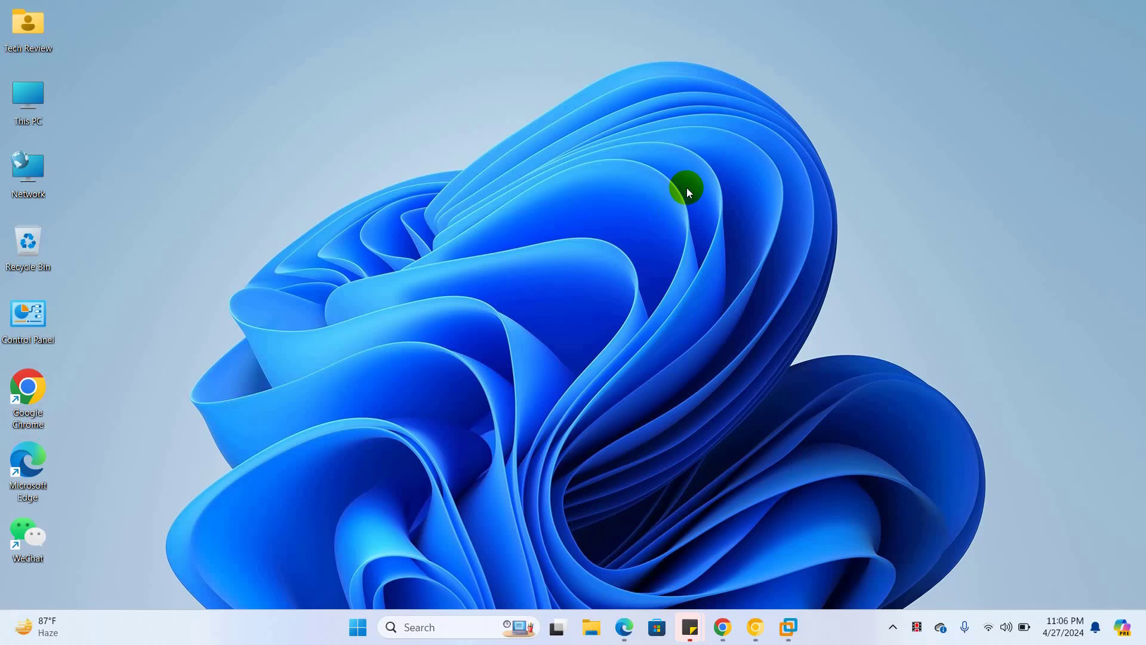
right_click(686, 191)
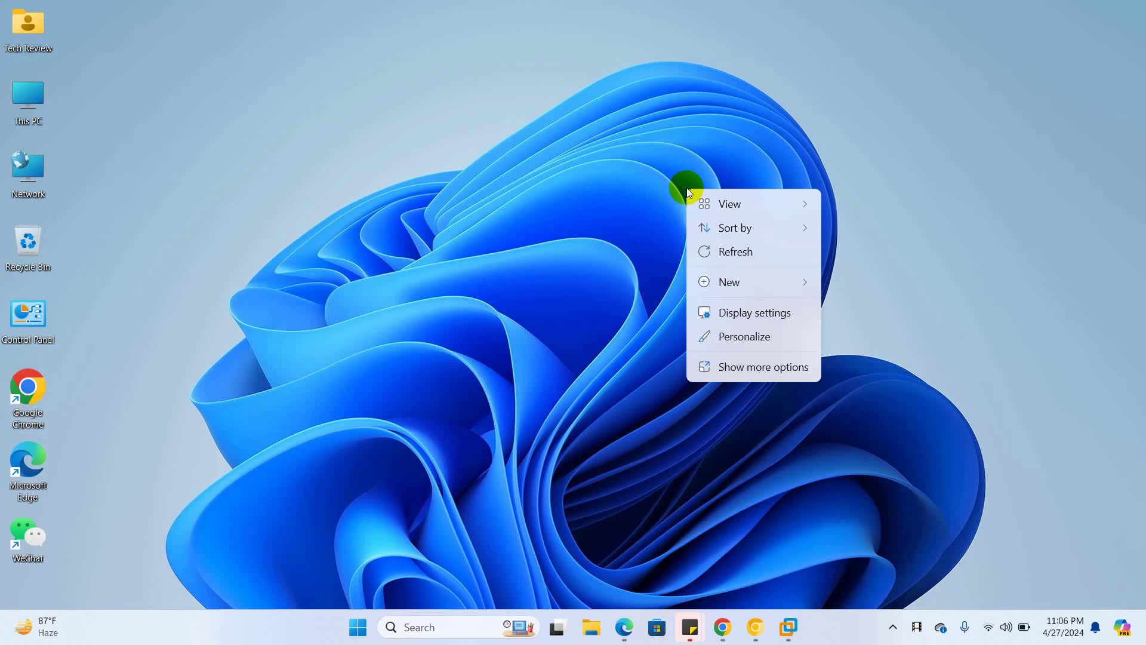
left_click(735, 252)
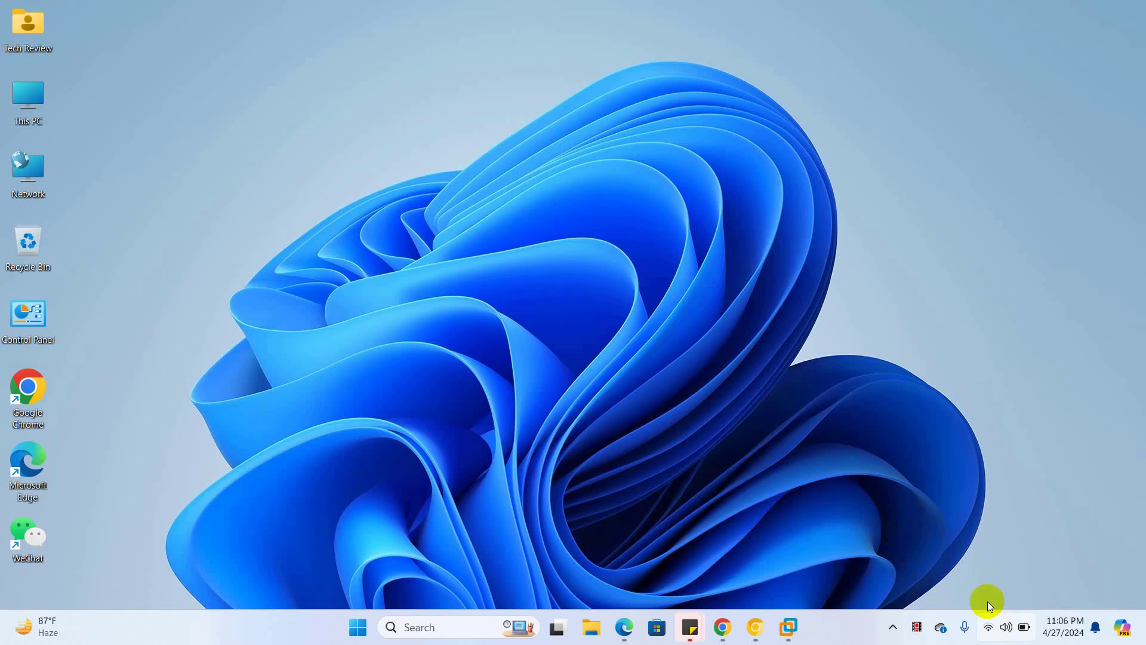
Step: Move the Windows Security icon from the hidden tray icons onto the taskbar, then recheck the hidden icons
left_click(893, 625)
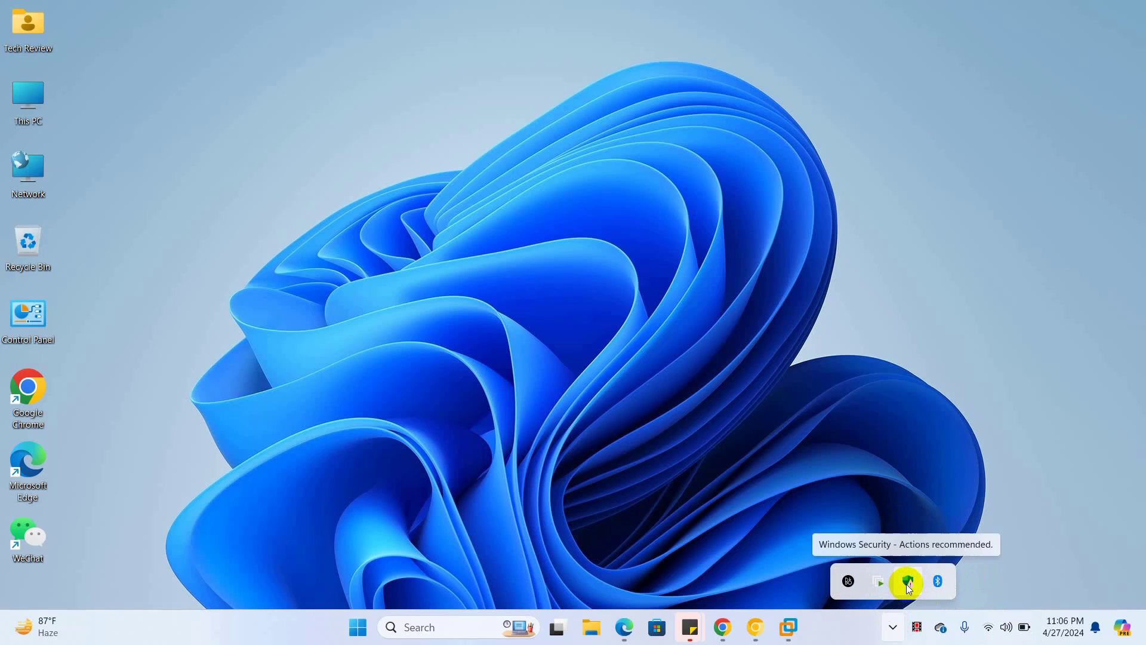
left_click_drag(906, 584, 933, 640)
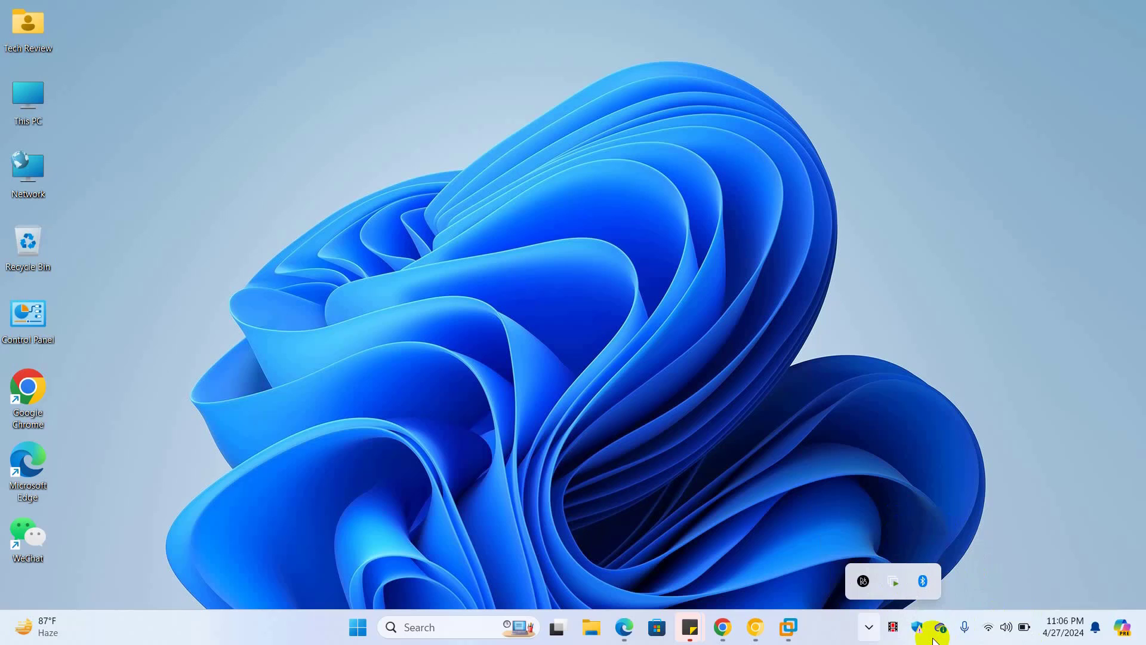
left_click_drag(917, 631, 875, 634)
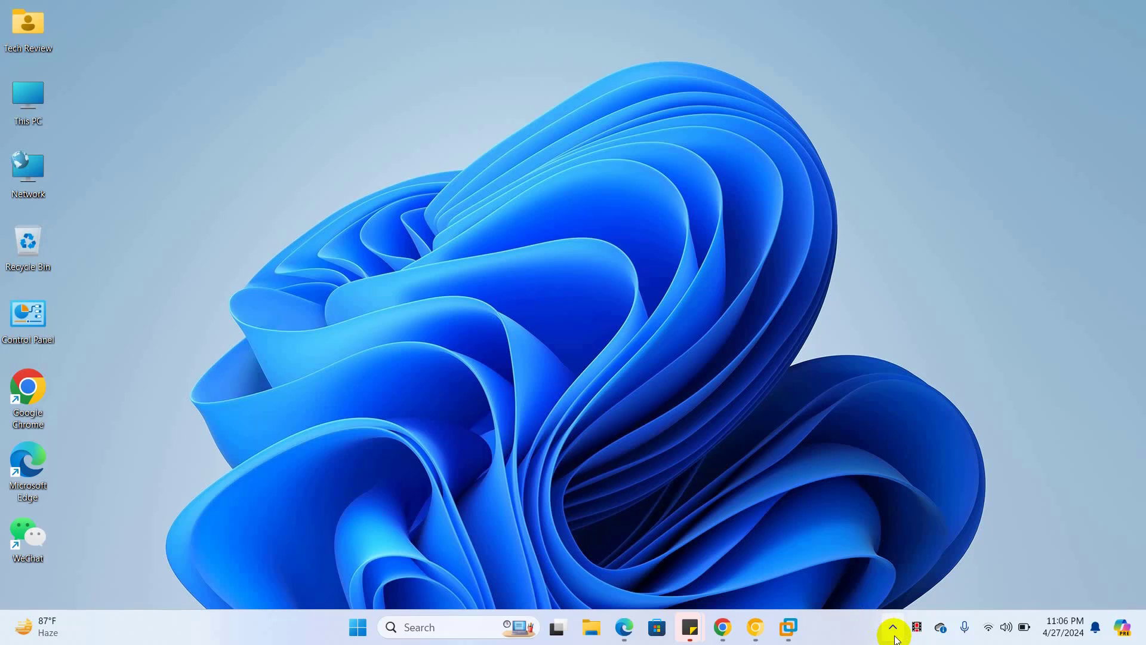
left_click(893, 627)
left_click(903, 491)
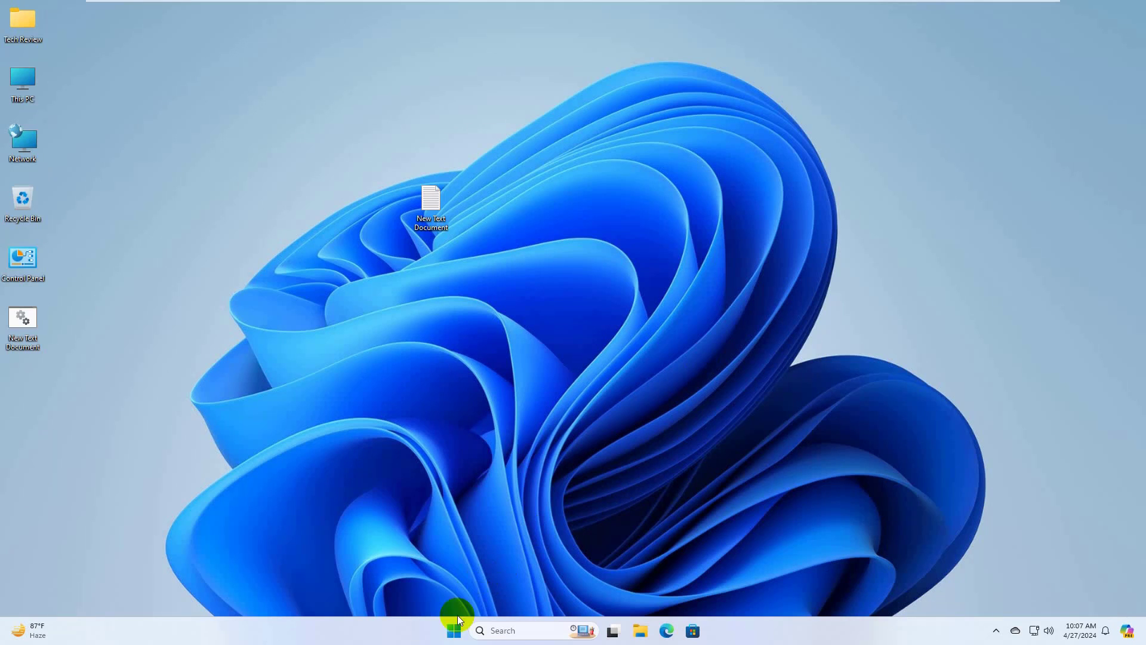
Step: Search 'gpedit' from Start and launch Edit group policy
left_click(453, 631)
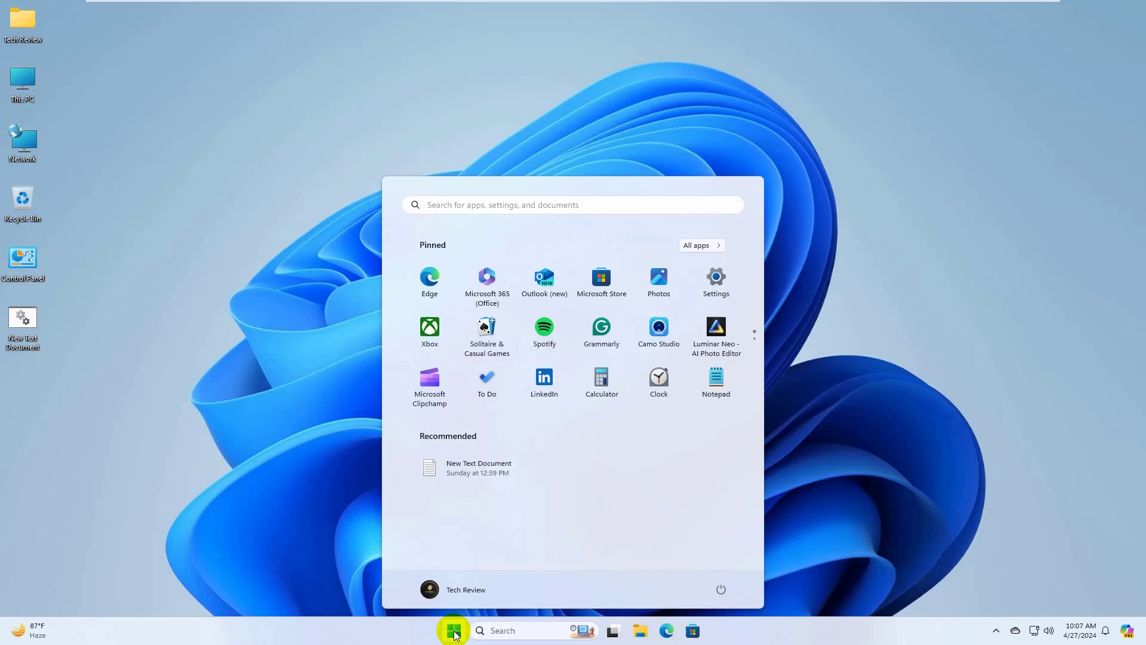
type("gpedit")
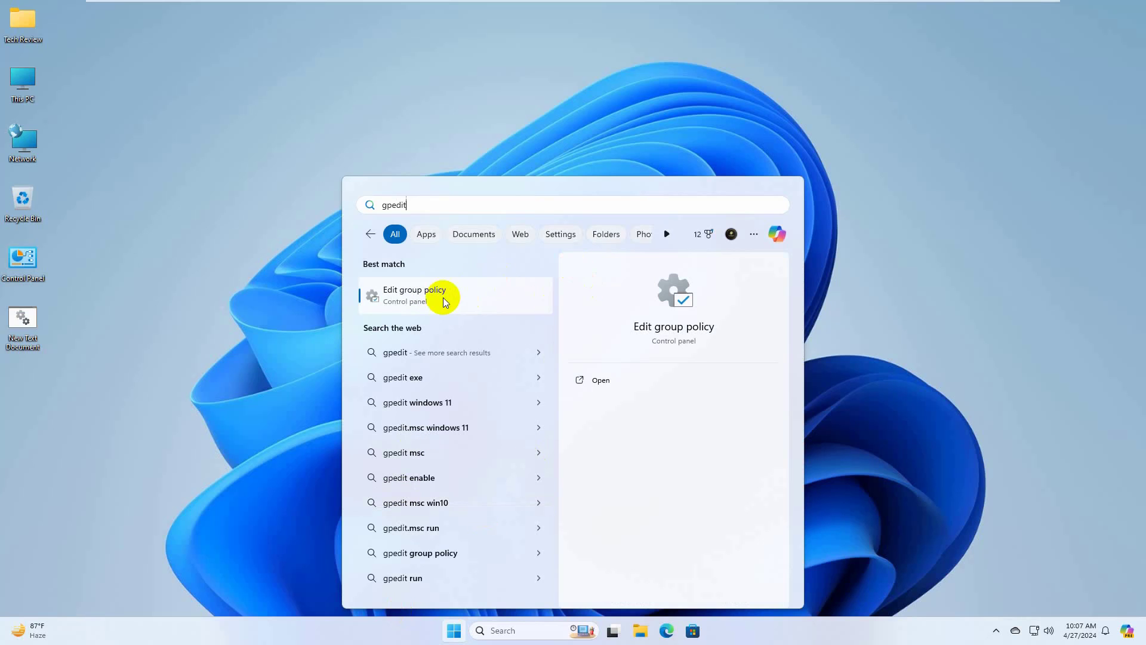
left_click(461, 296)
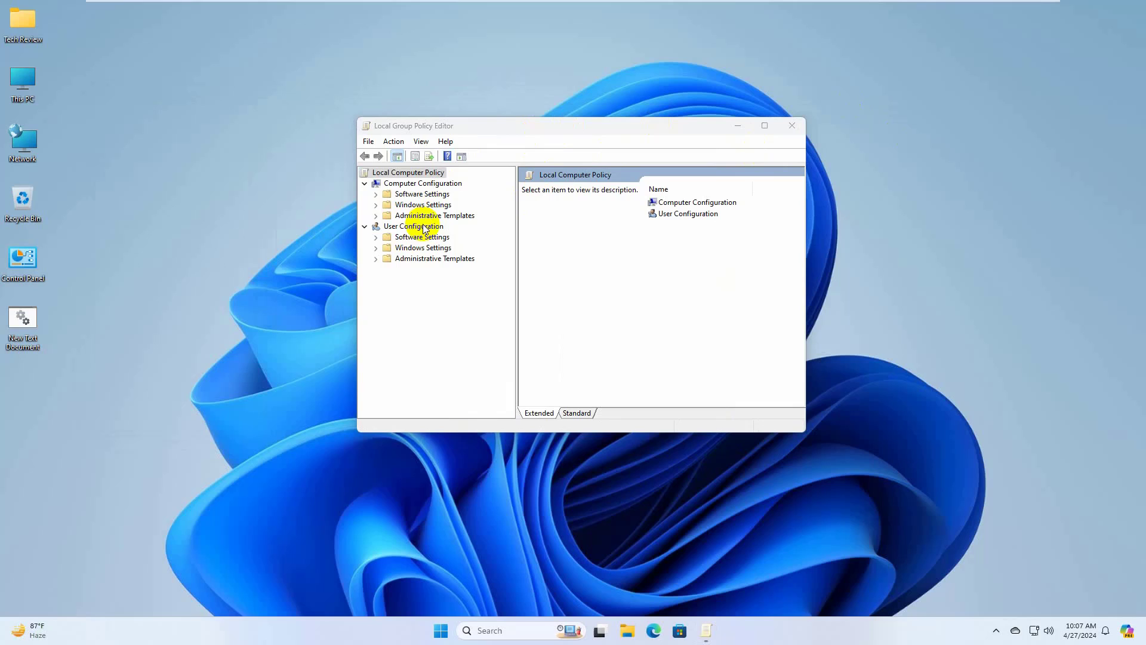
Step: Expand User Configuration > Administrative Templates > Start Menu and Taskbar and select the Remove the battery meter policy
double_click(446, 259)
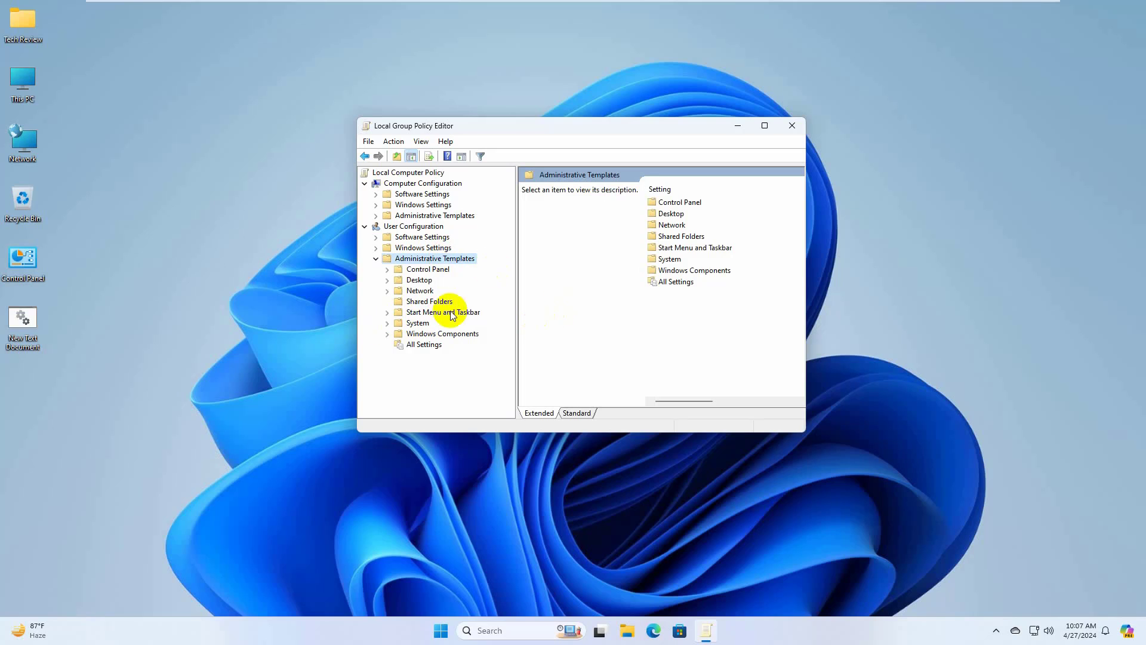
left_click(443, 316)
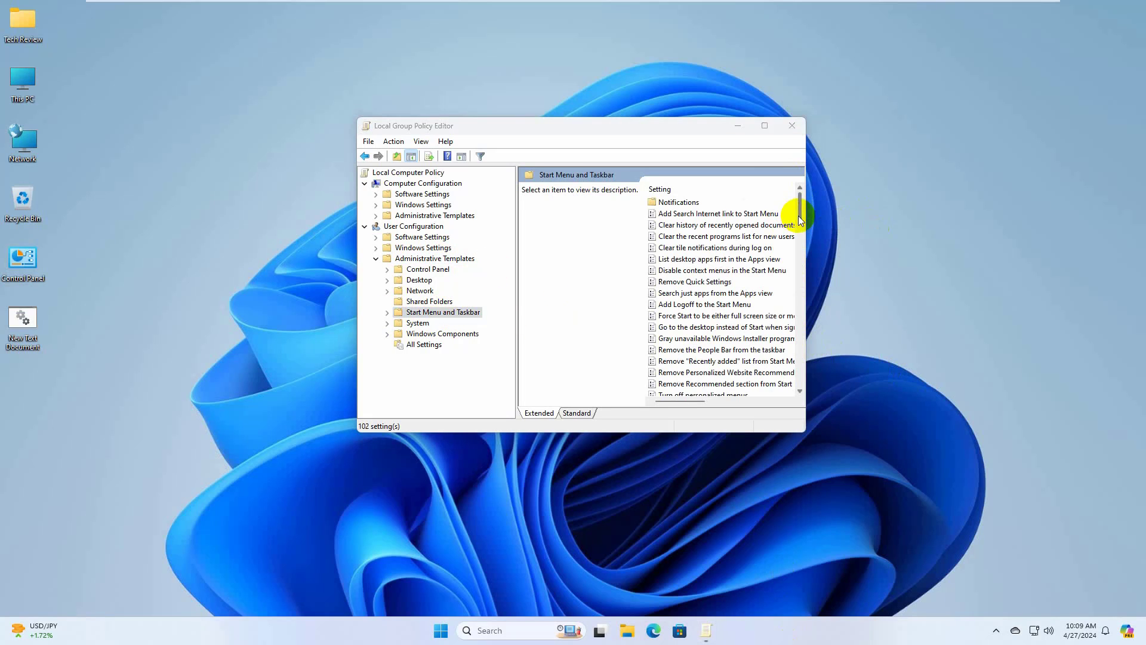
left_click_drag(800, 220, 800, 345)
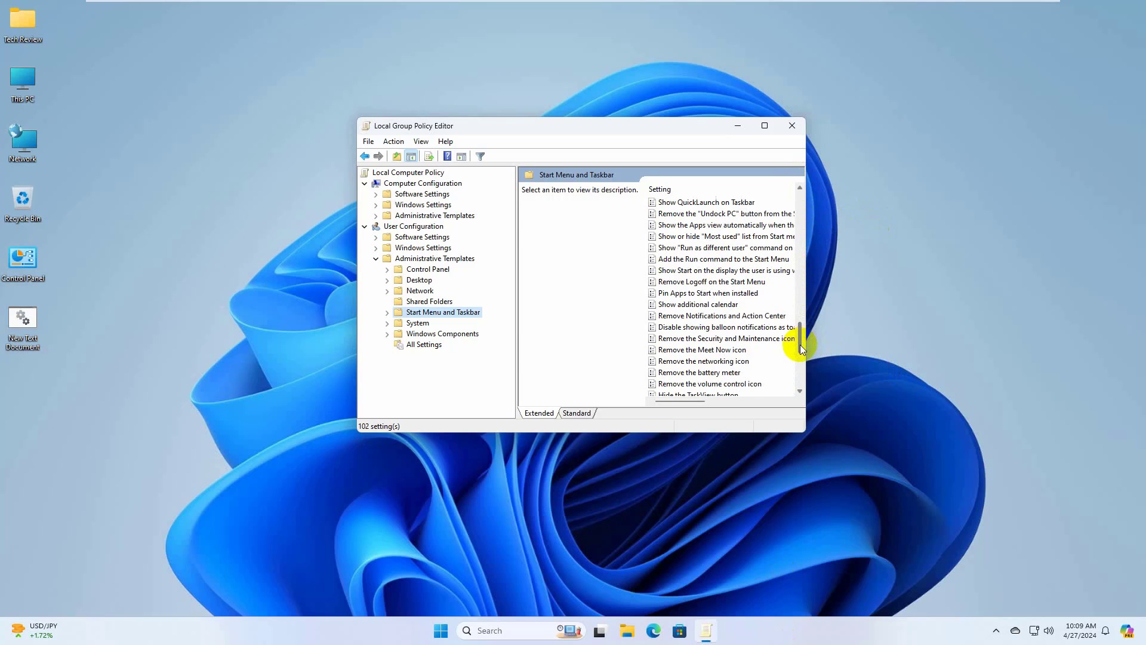
left_click(723, 372)
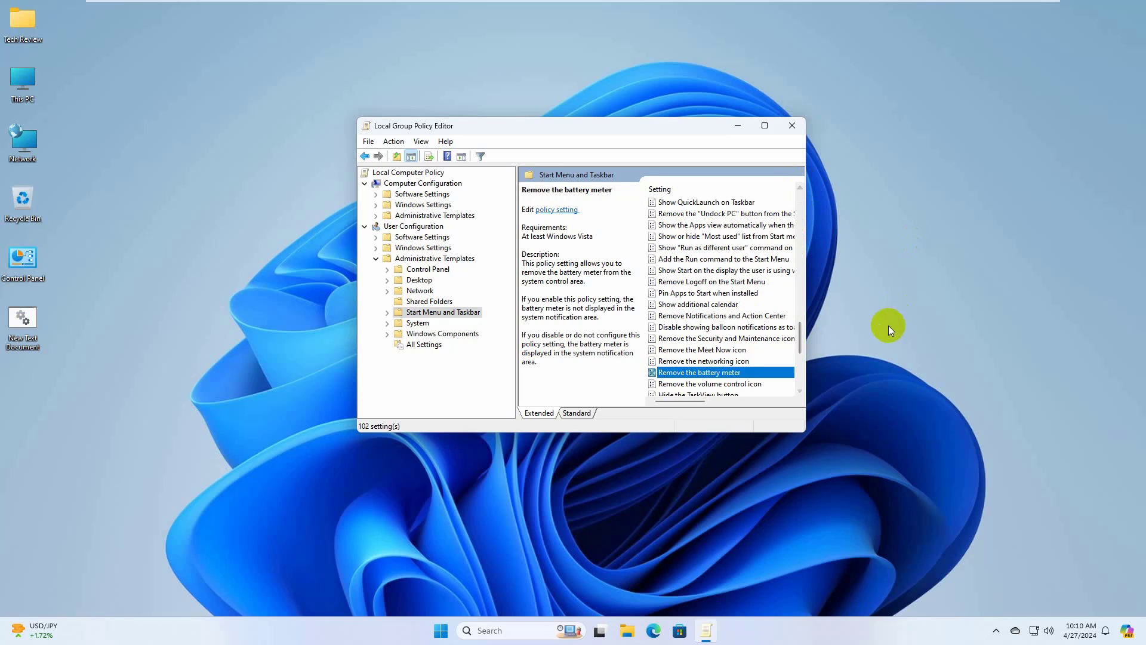
Step: Set the Remove the battery meter policy to Not Configured, then apply and confirm with OK
double_click(714, 375)
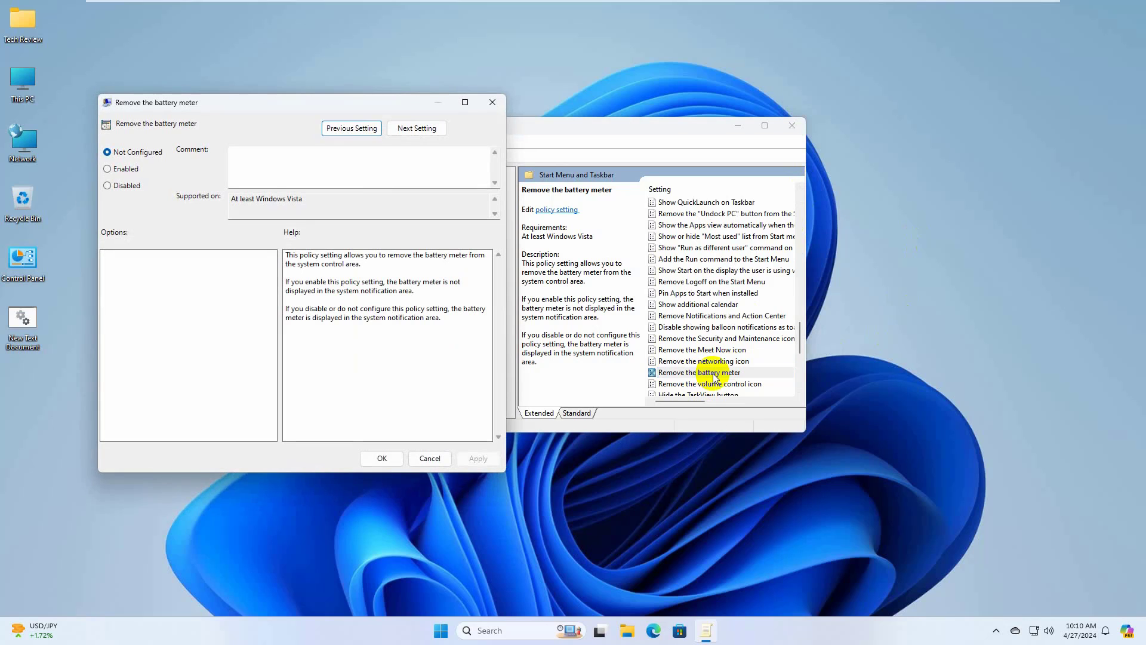
left_click(120, 186)
left_click(146, 153)
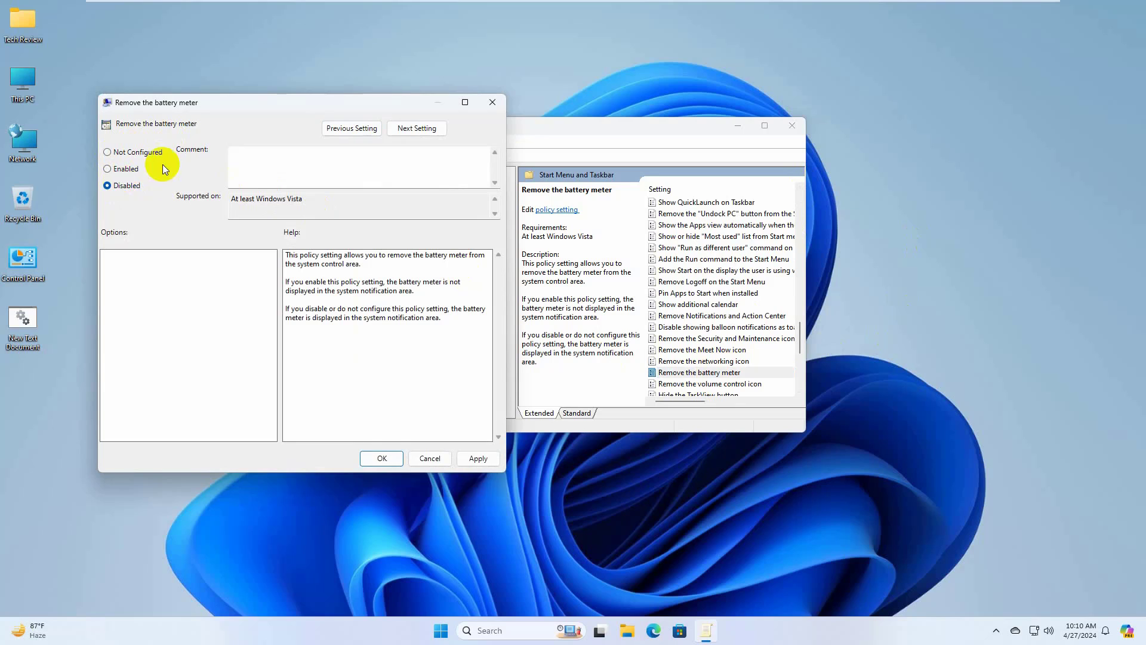
left_click(475, 459)
left_click(376, 457)
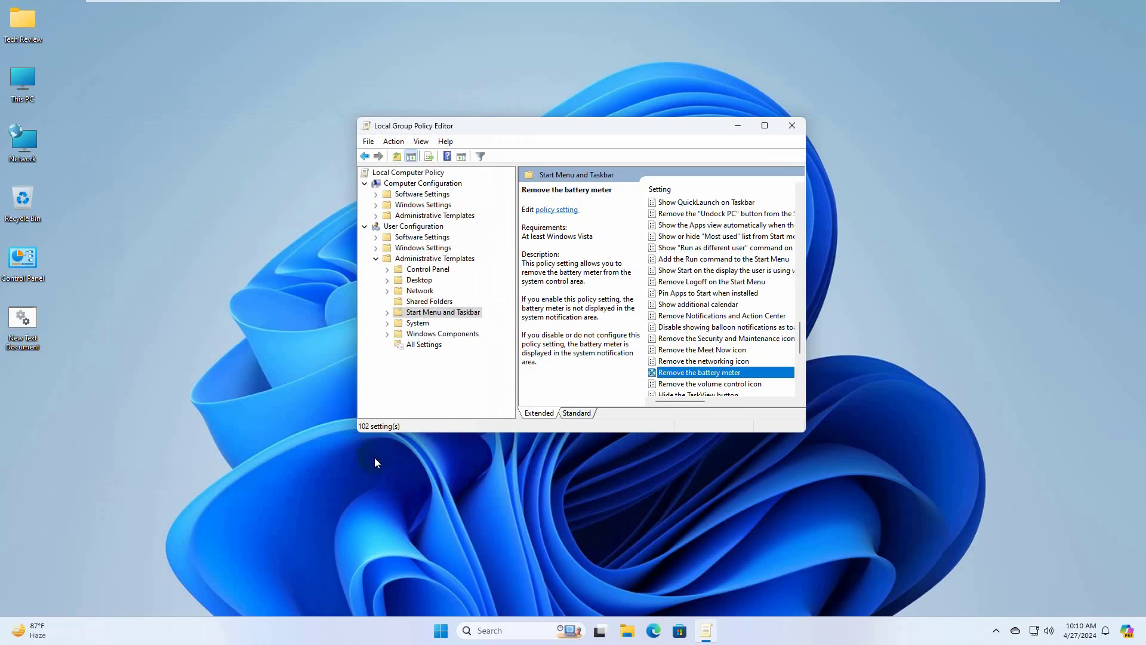
Step: Collapse the policy tree back to User Configuration and close the Local Group Policy Editor
left_click(450, 315)
key("Left")
key("Left")
key("Left")
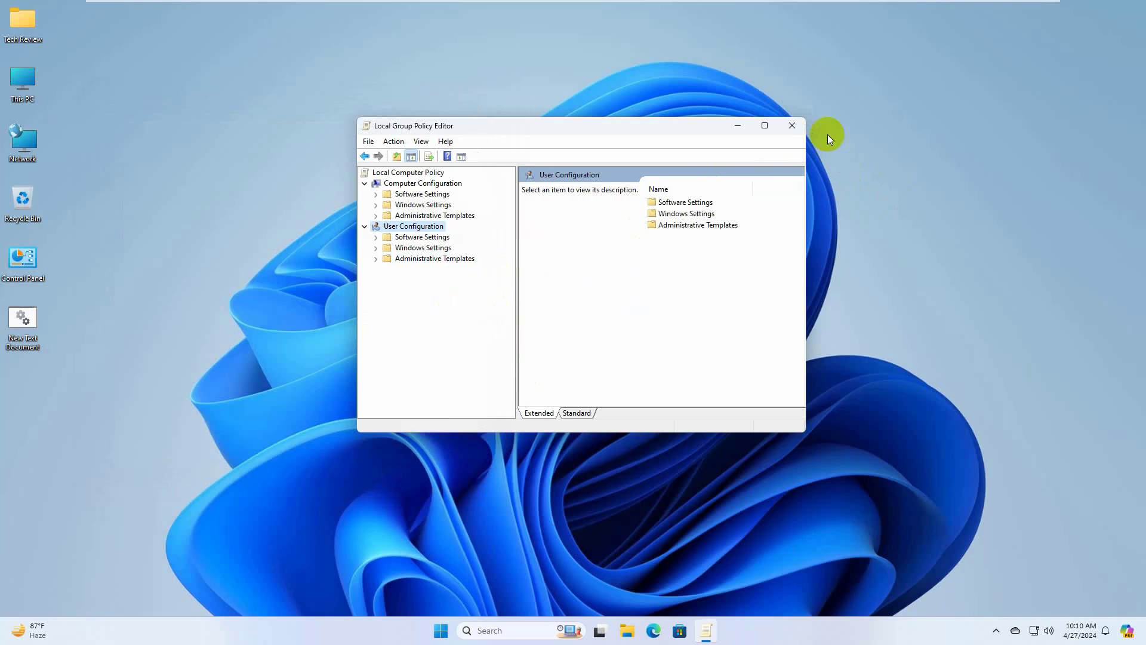
left_click(792, 123)
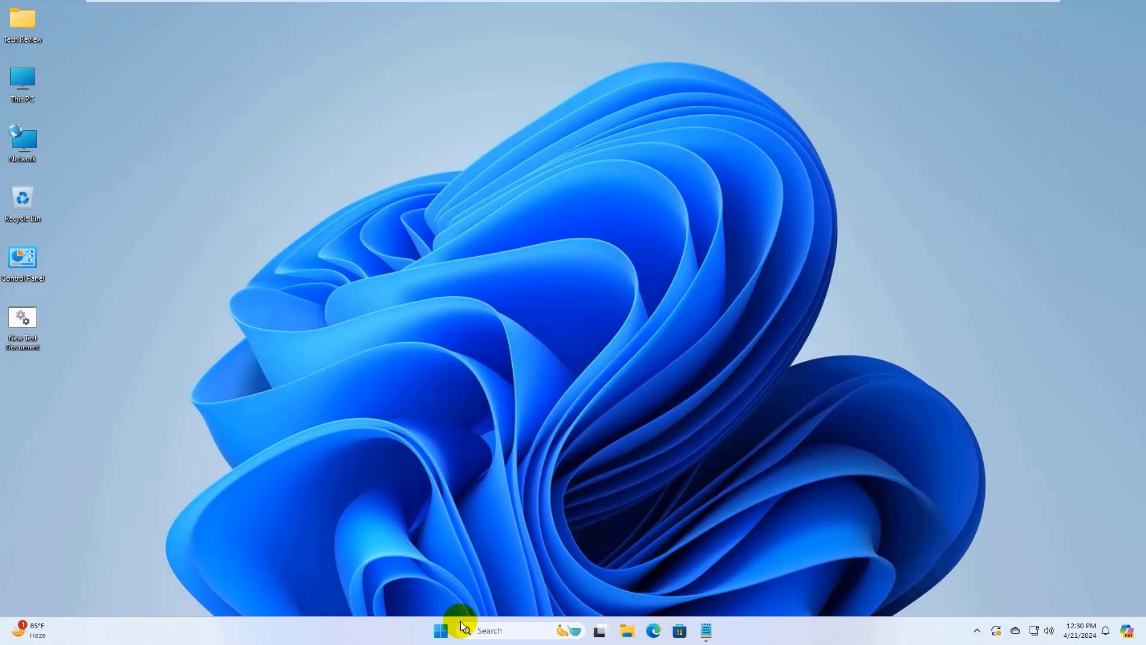
Step: Search 'cmd' and run Command Prompt as administrator, accepting the UAC prompt
left_click(441, 637)
type("cmd")
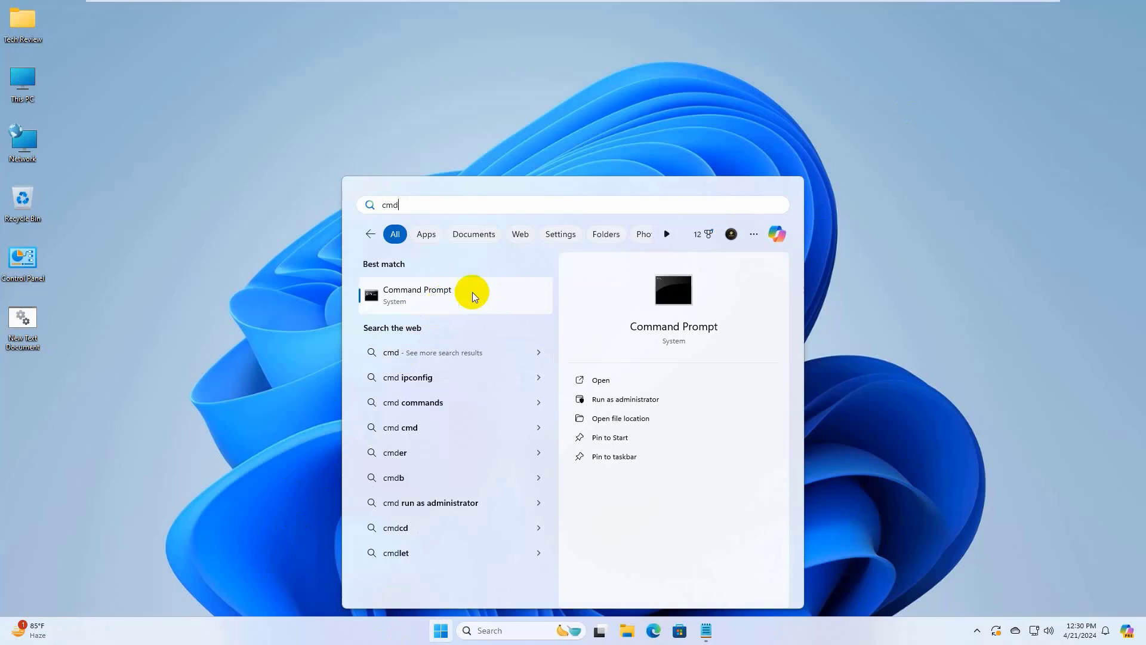
right_click(442, 297)
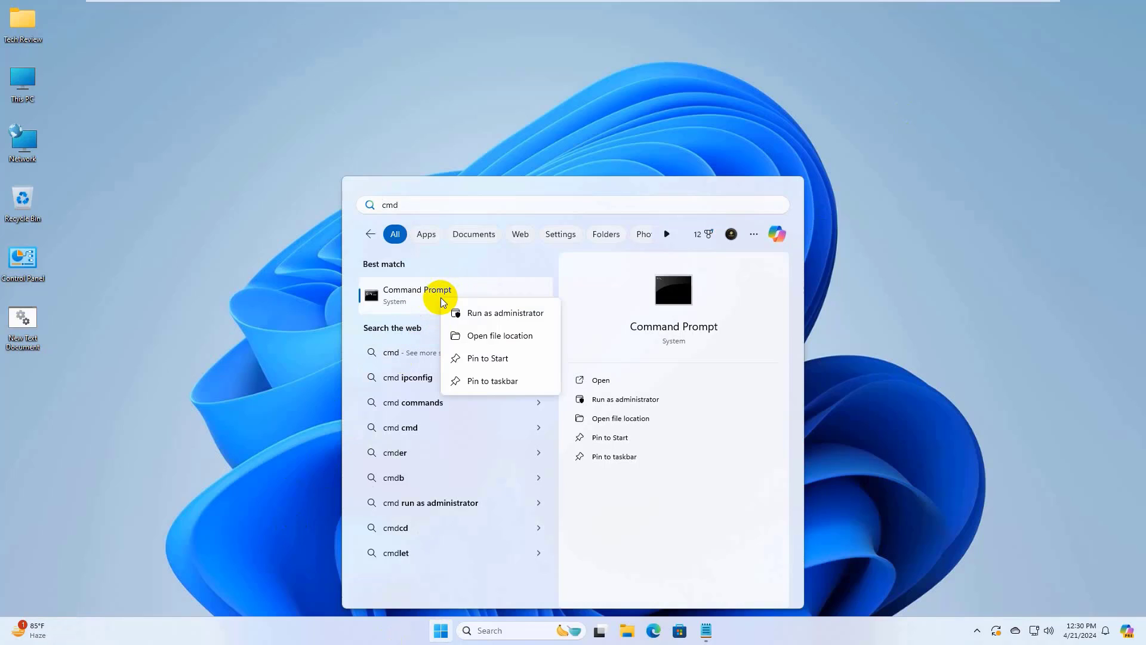
left_click(506, 310)
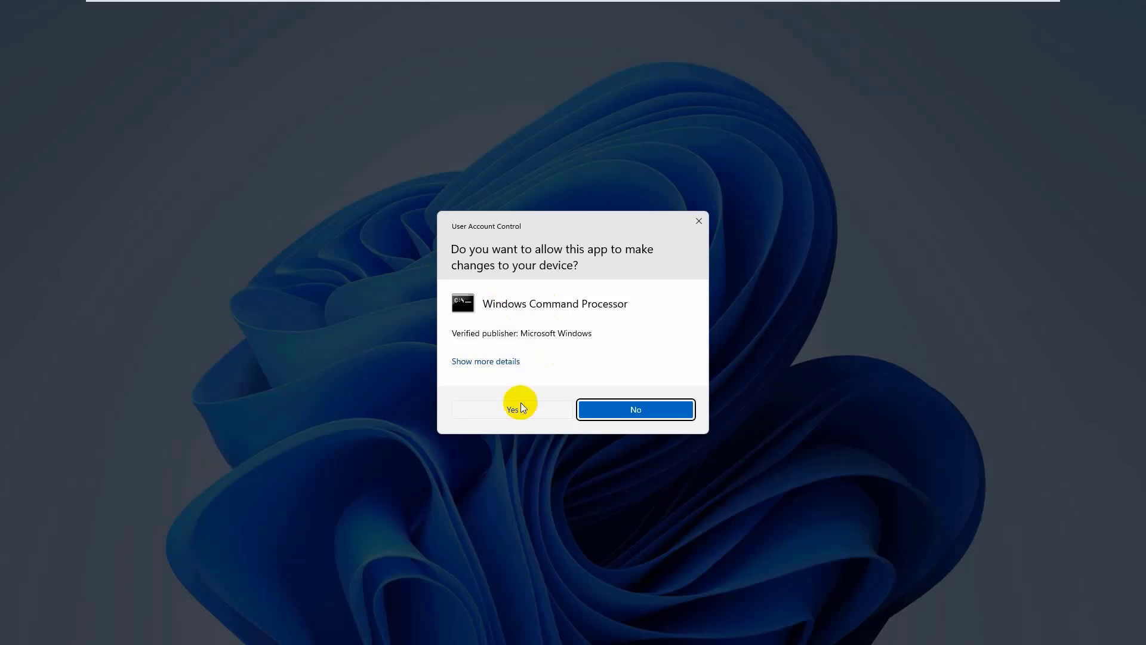
left_click(514, 412)
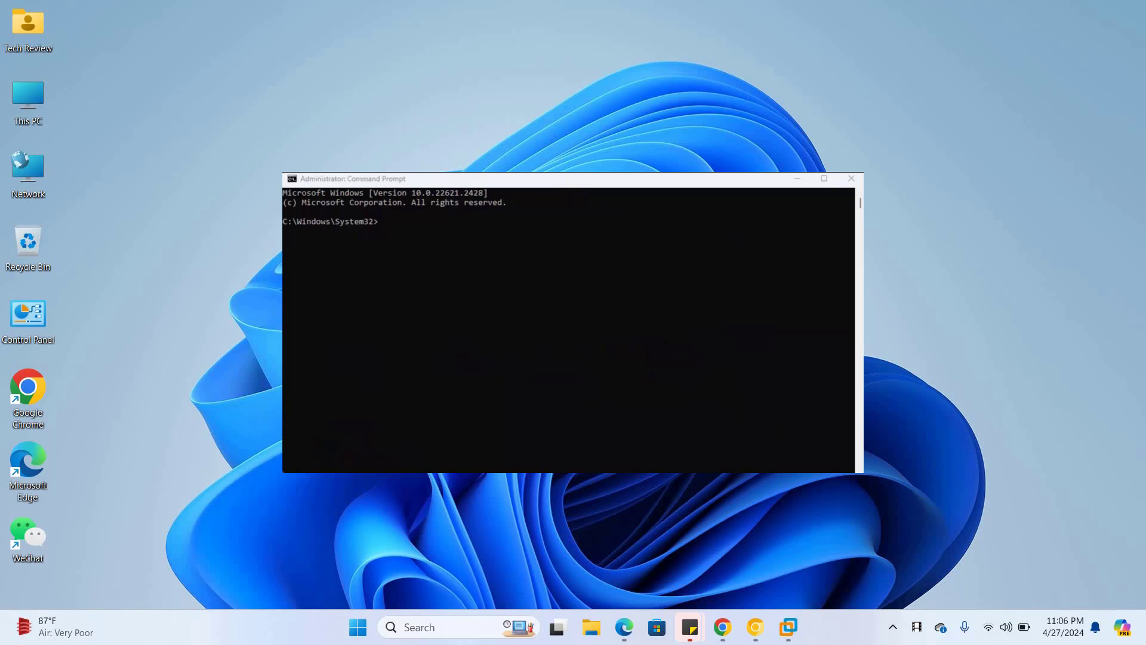
Step: Run 'sfc /scannow' in the elevated Command Prompt
left_click(710, 286)
type("sfc /")
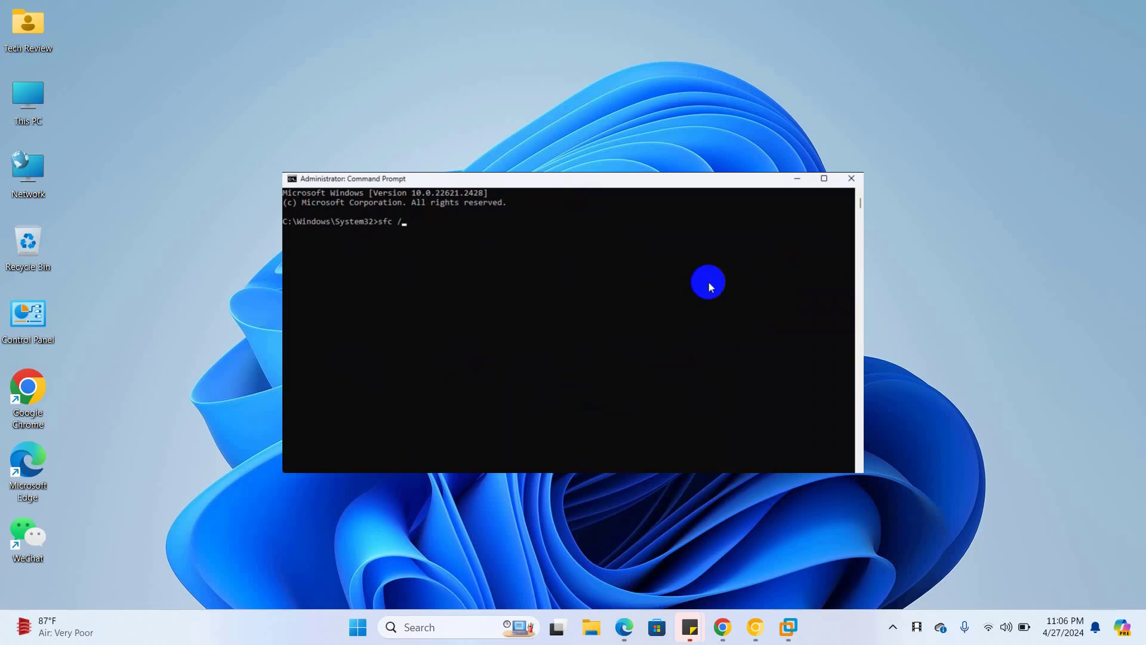
type("scannow")
key("Return")
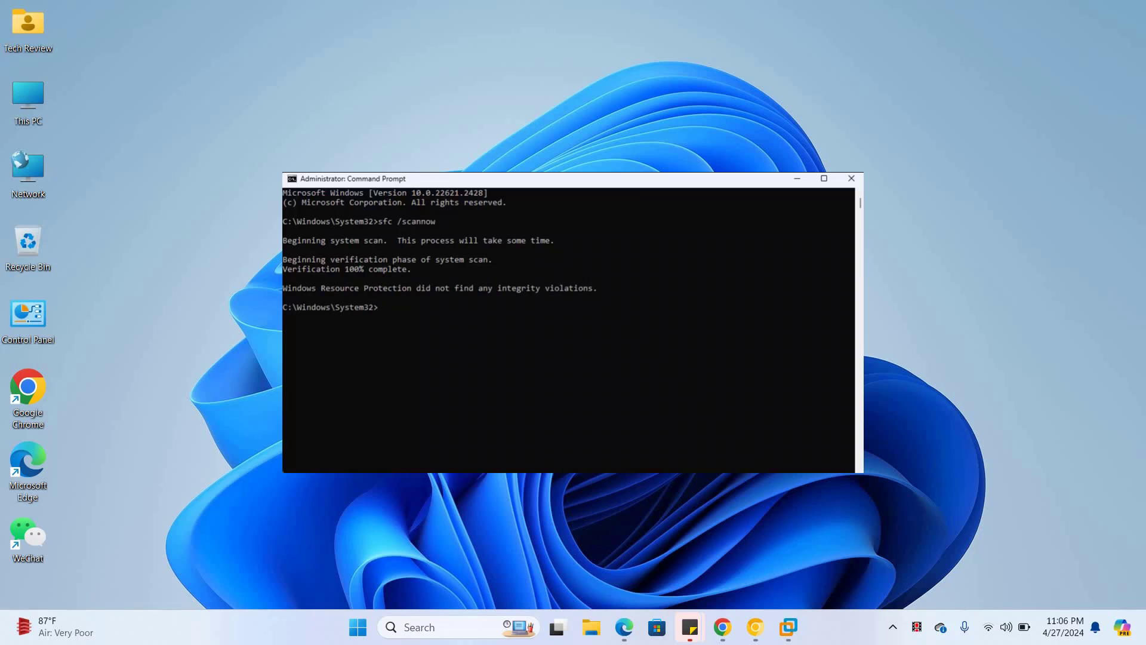
Step: Run 'DISM /Online /Cleanup-Image /CheckHealth' and then 'DISM /Online /Cleanup-Image /ScanHealth'
type("DISM /Online /Cleanup-Image /CheckHealth")
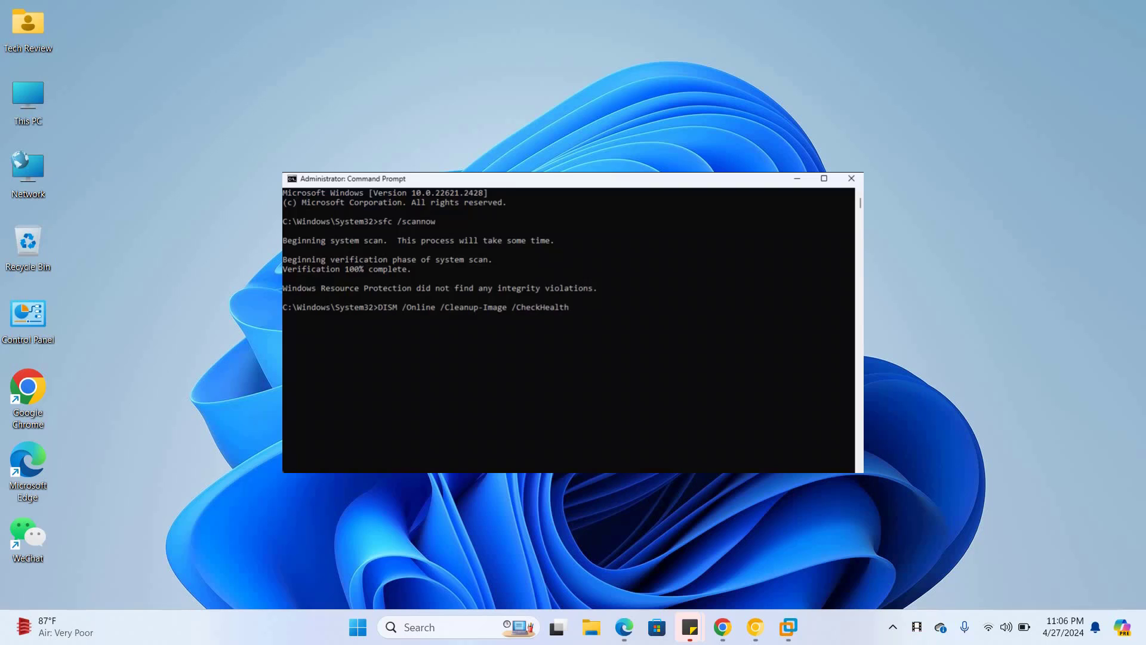
key("Return")
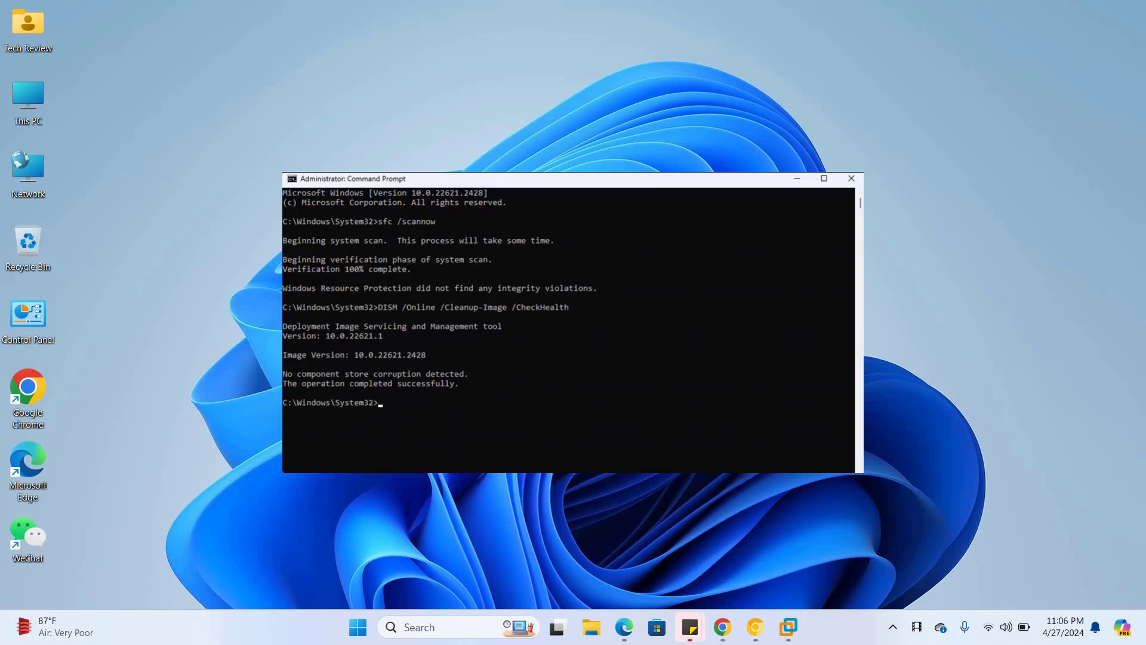
type("DISM /Online /Cleanup-Image /ScanHealth")
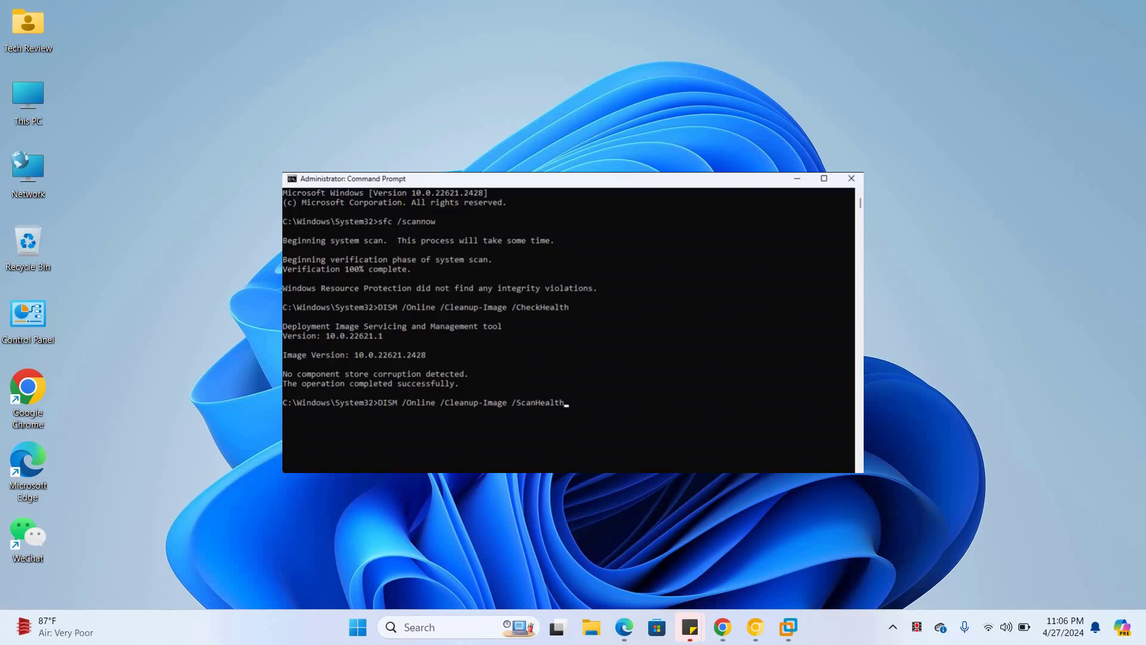
key("Return")
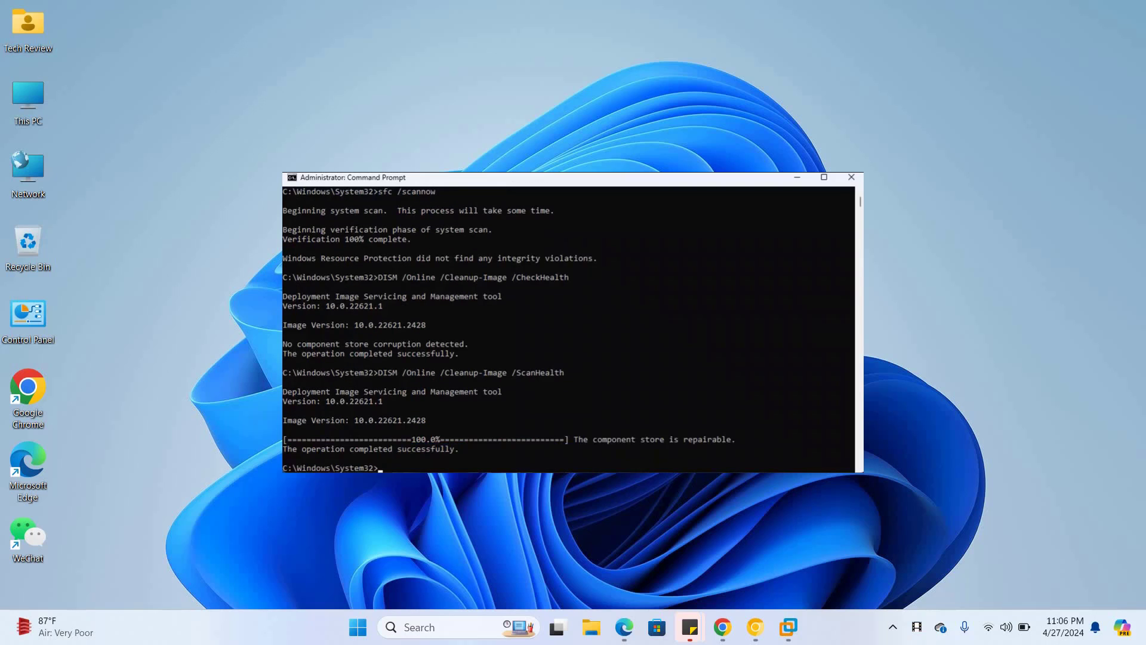
Step: Run 'DISM /Online /Cleanup-Image /RestoreHealth' to repair the component store
type("DISM /Online /Cleanup-Image /RestoreHealt")
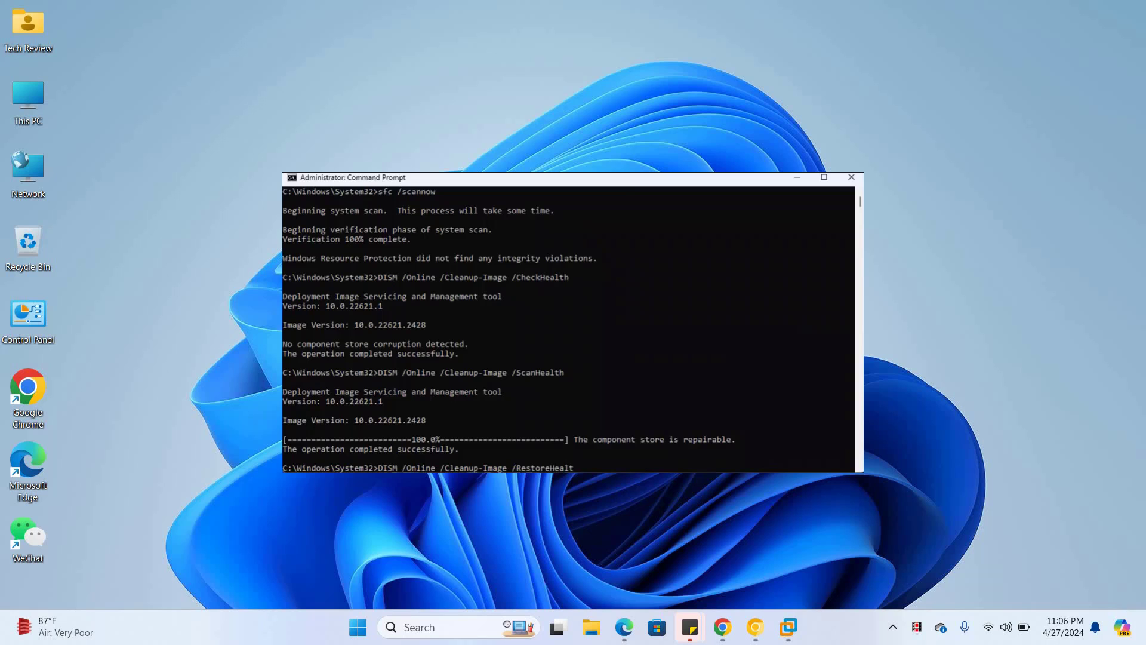
type("h")
key("Return")
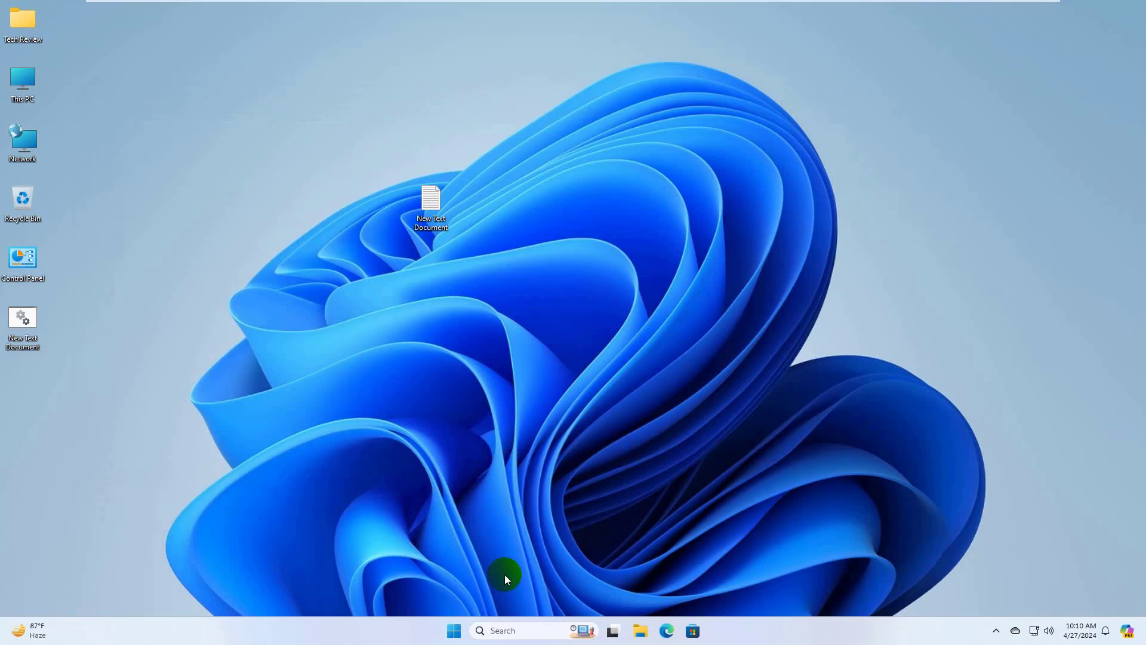
Step: Open Device Manager from the Start button's quick links and expand the Batteries category
right_click(454, 631)
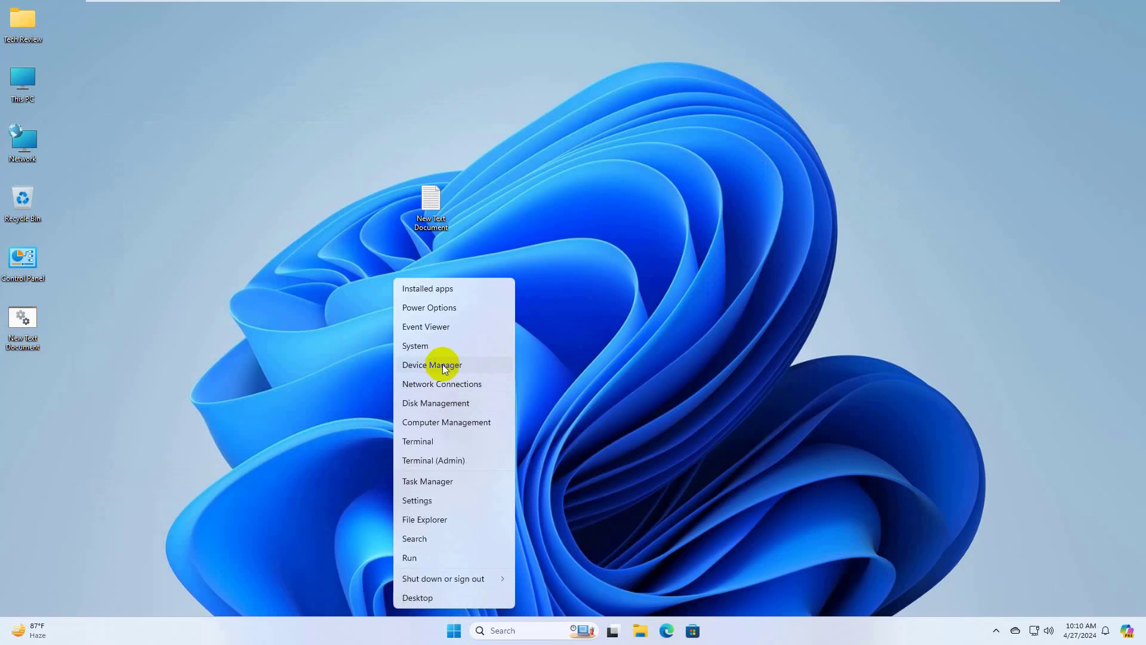
left_click(461, 363)
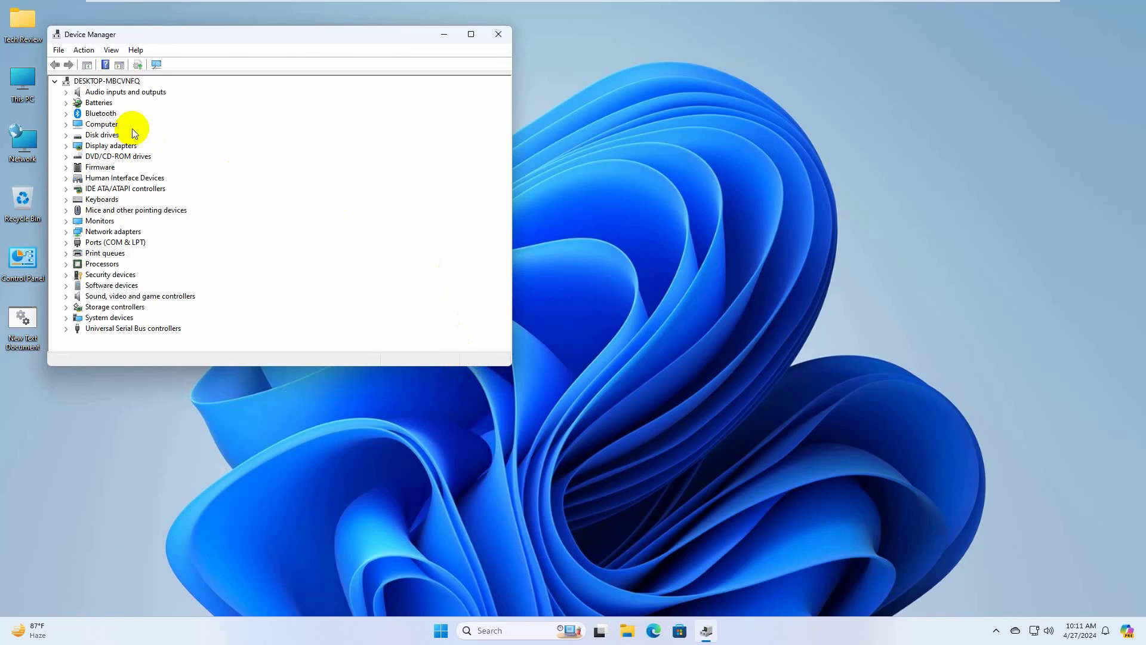
left_click(65, 103)
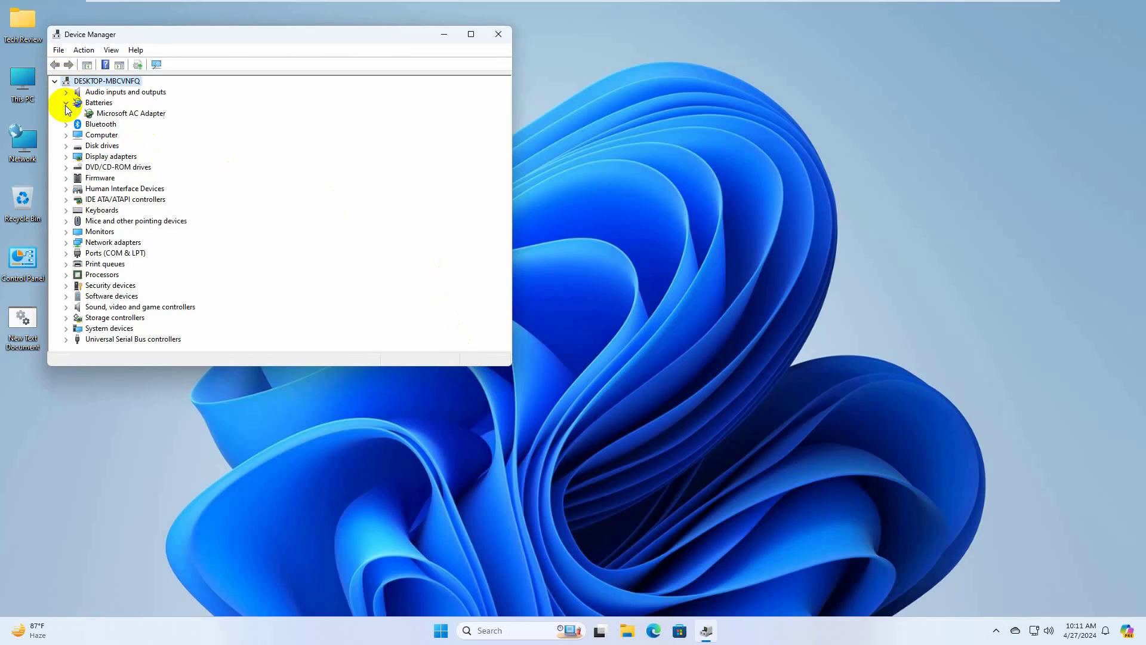
Step: Uninstall the Microsoft AC Adapter device and confirm the removal
left_click(132, 114)
right_click(132, 113)
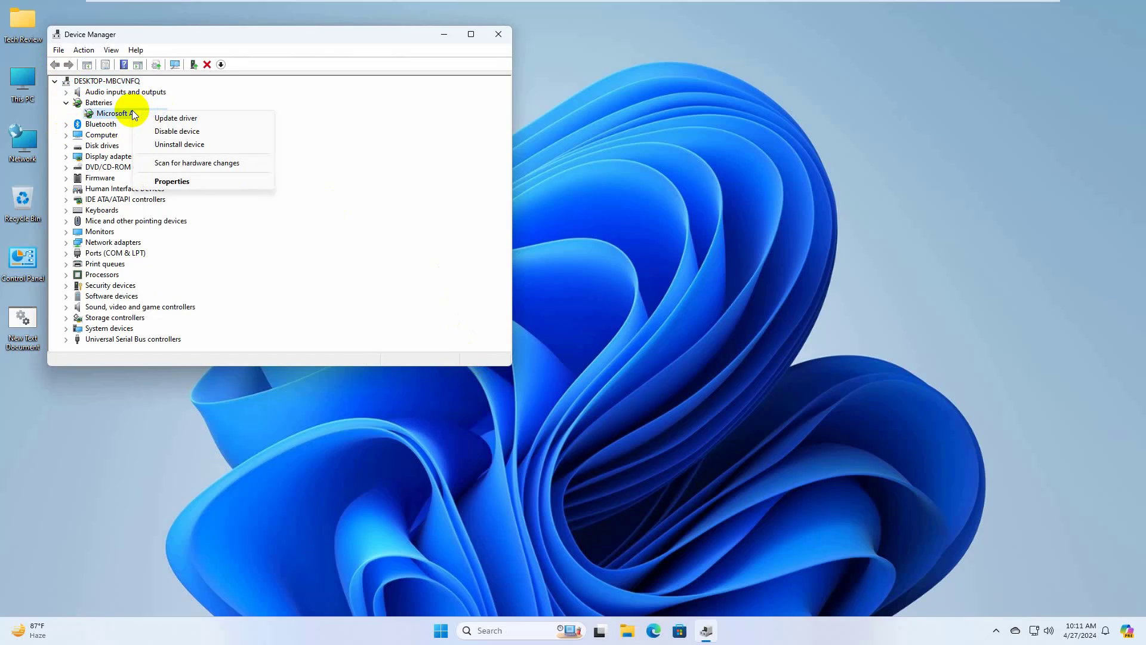
left_click(201, 144)
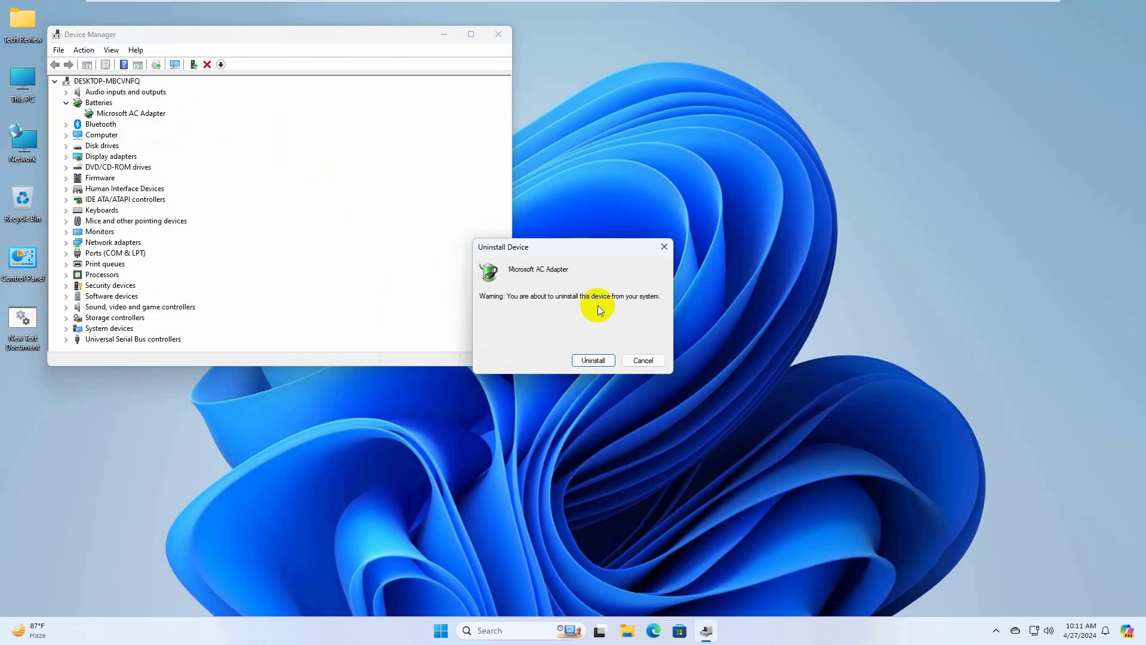
left_click(582, 361)
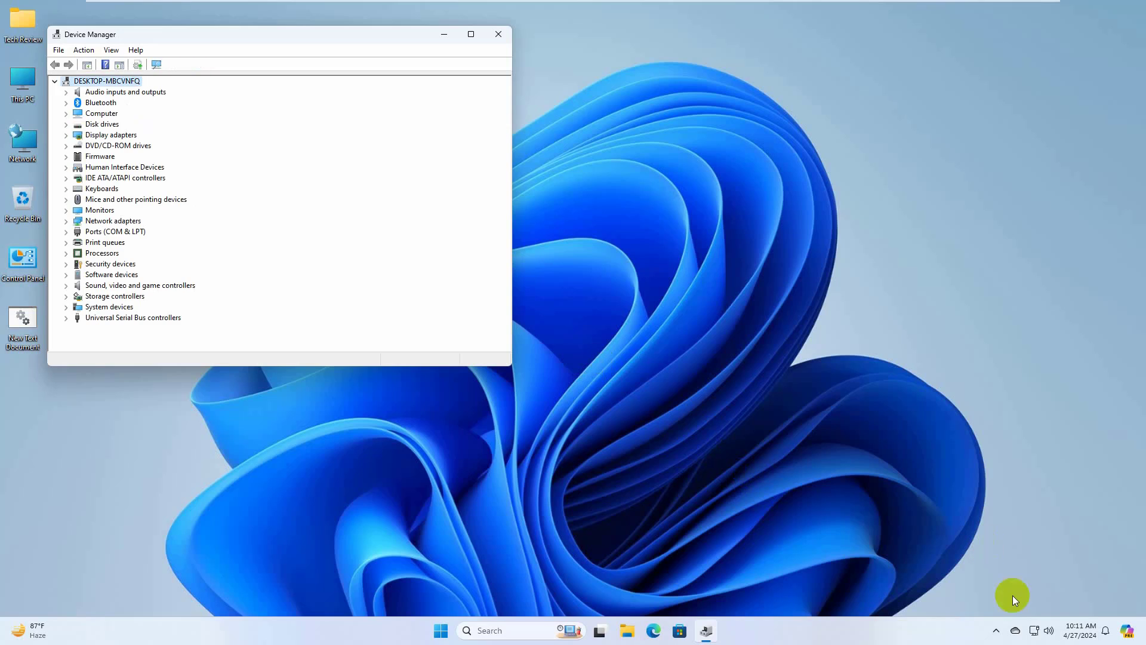
Step: Check the hidden tray icons for a battery icon, then scan for hardware changes
left_click(996, 632)
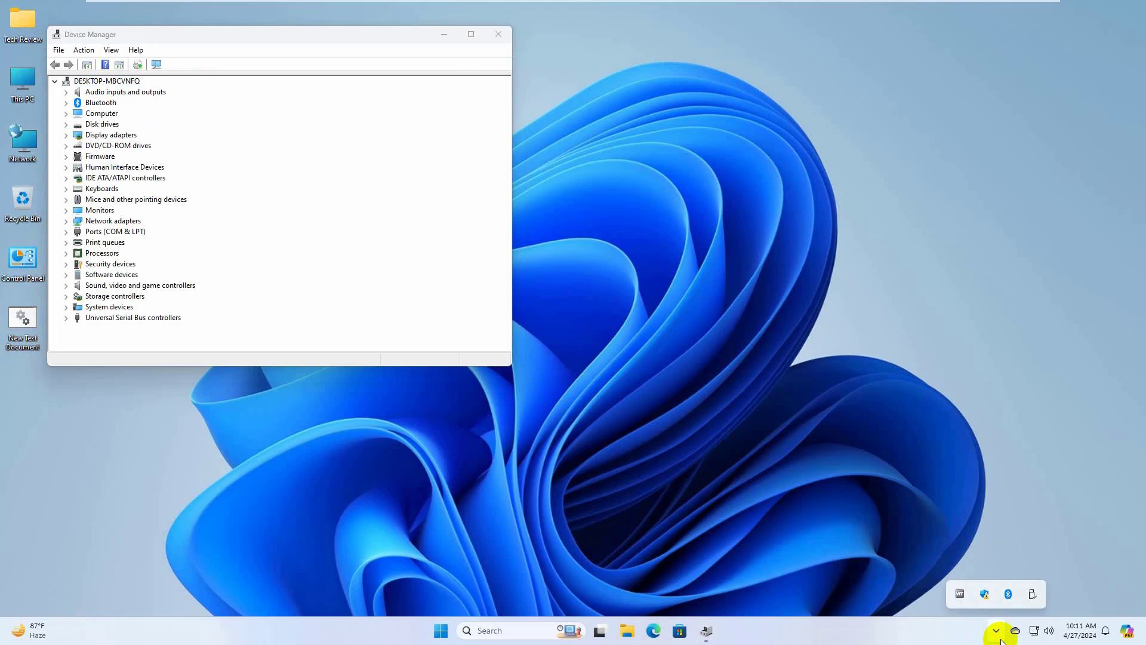
left_click(996, 632)
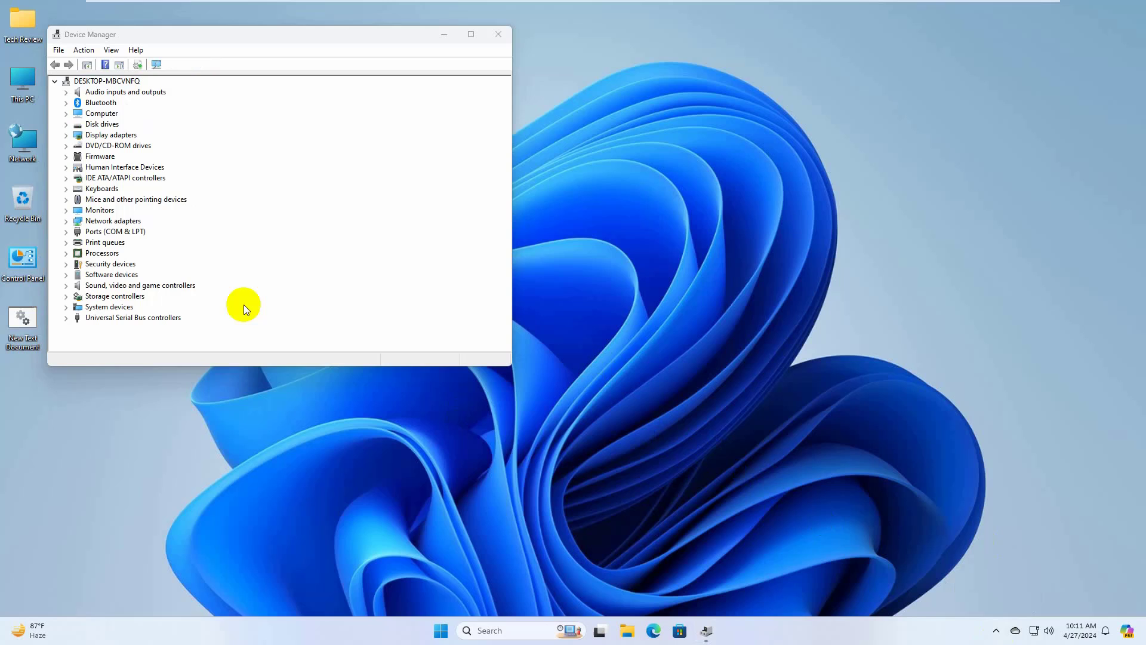
left_click(157, 65)
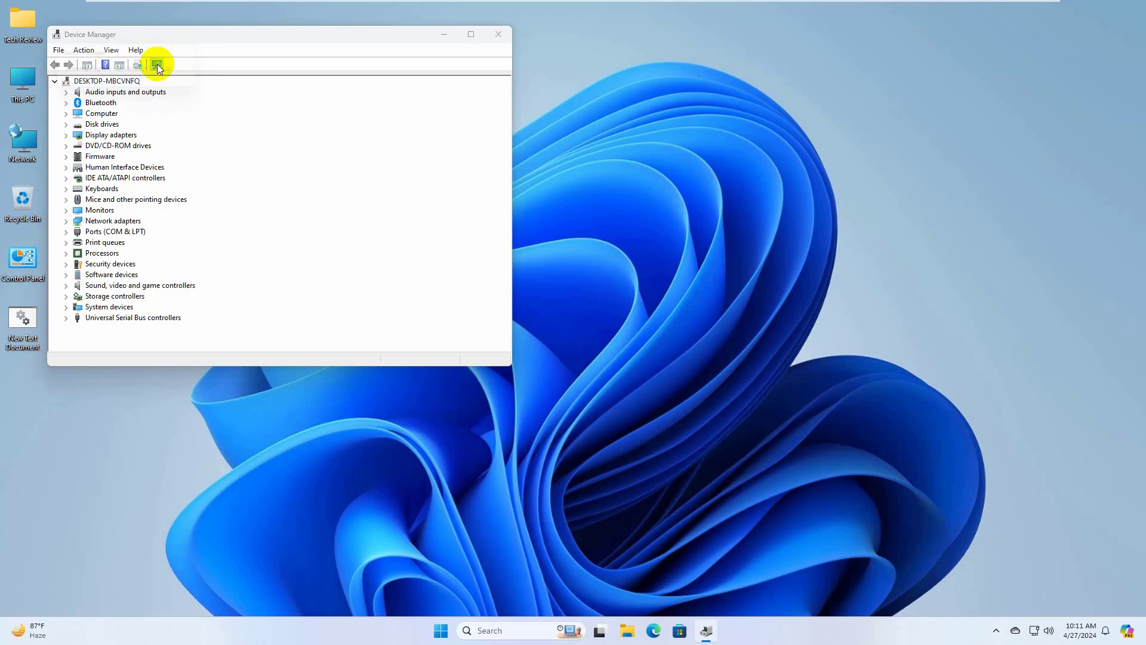